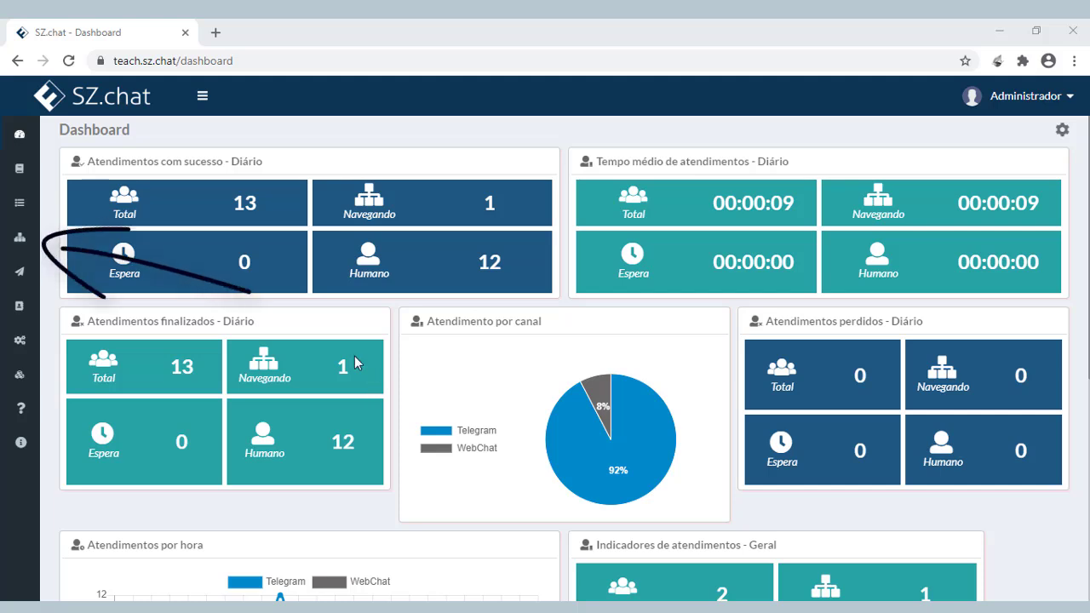
Open the list of channel flows and start creating a new flow.
click(21, 244)
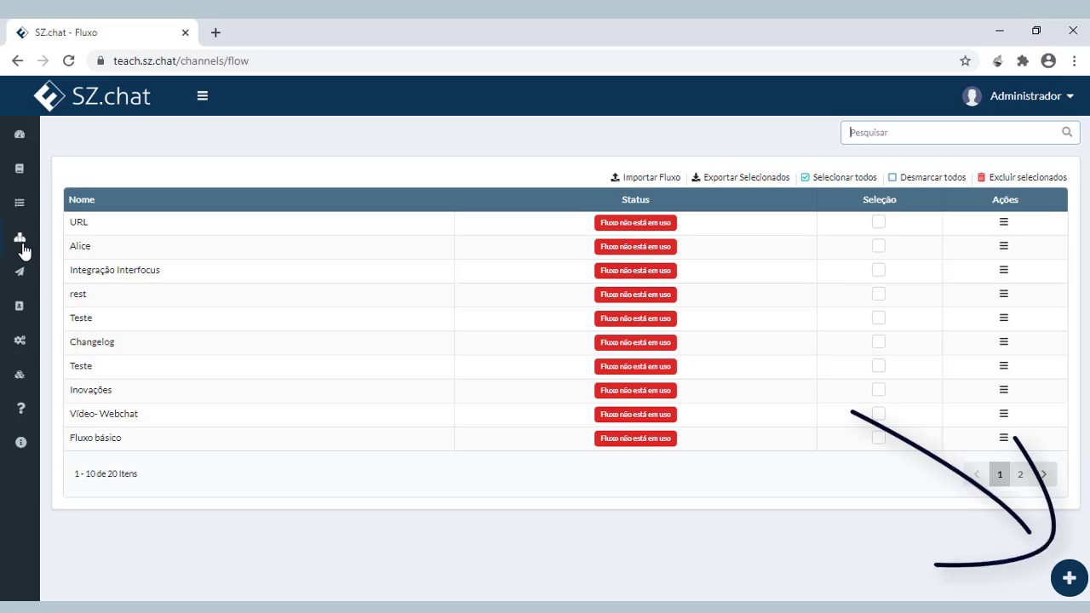
click(1070, 579)
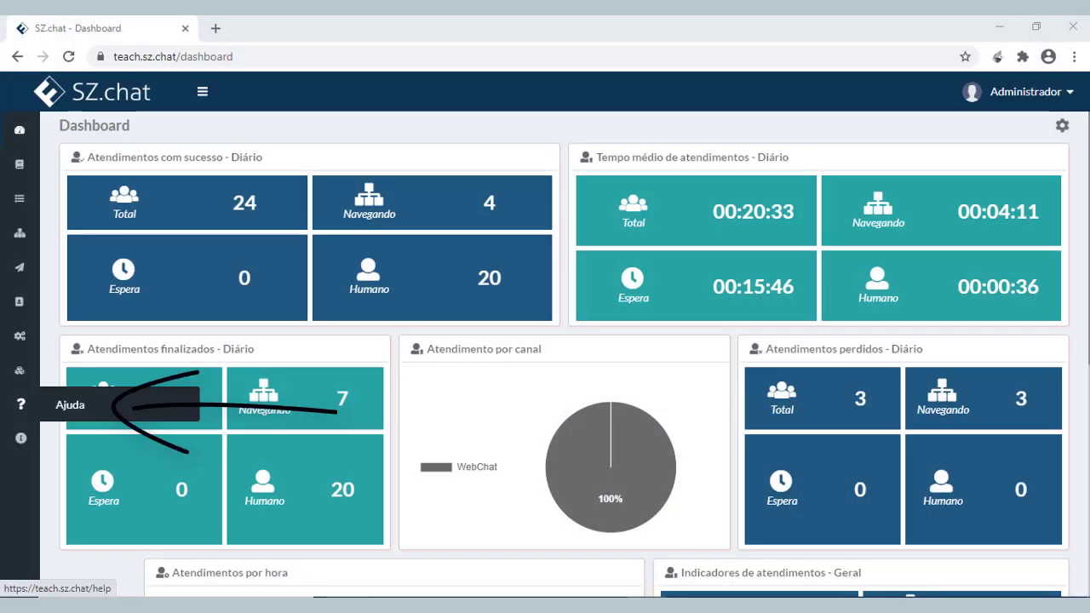
Open the help site from the dashboard and look over its knowledge base articles.
click(20, 404)
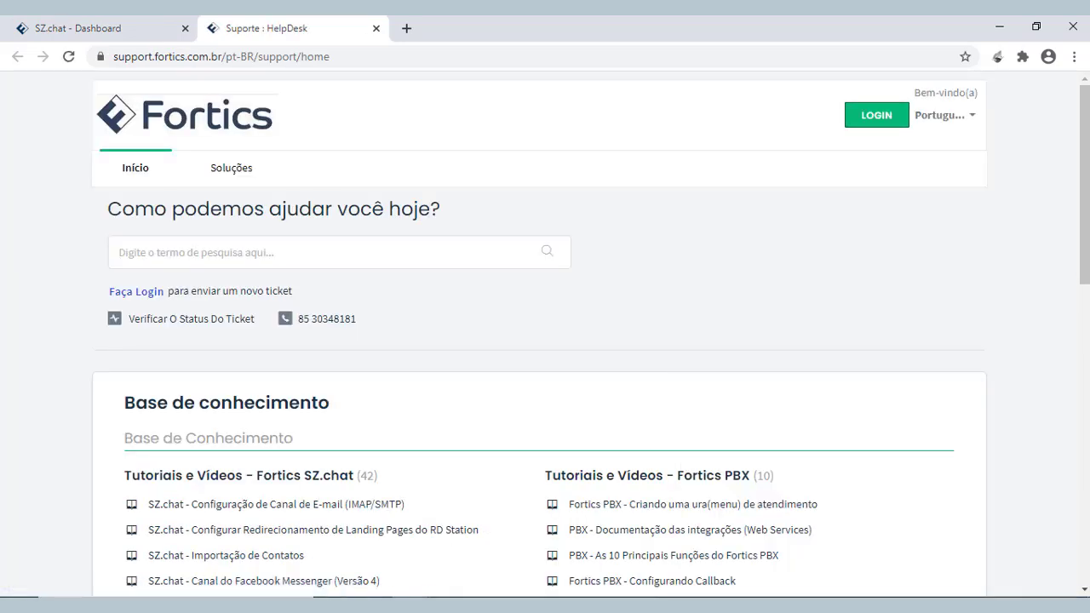
scroll(545, 341, down, 1)
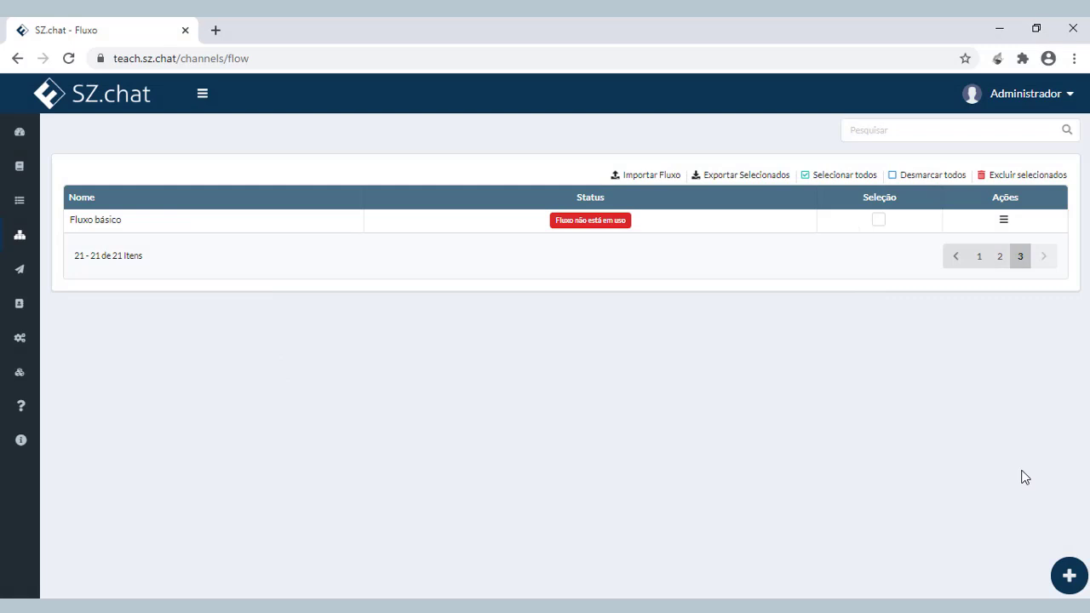
In Fluxo básico, add a Horário comercial message reading "Seja bem-vindo ao nosso canal de atendimento. Aguarde em breve você será atendido.".
click(1005, 222)
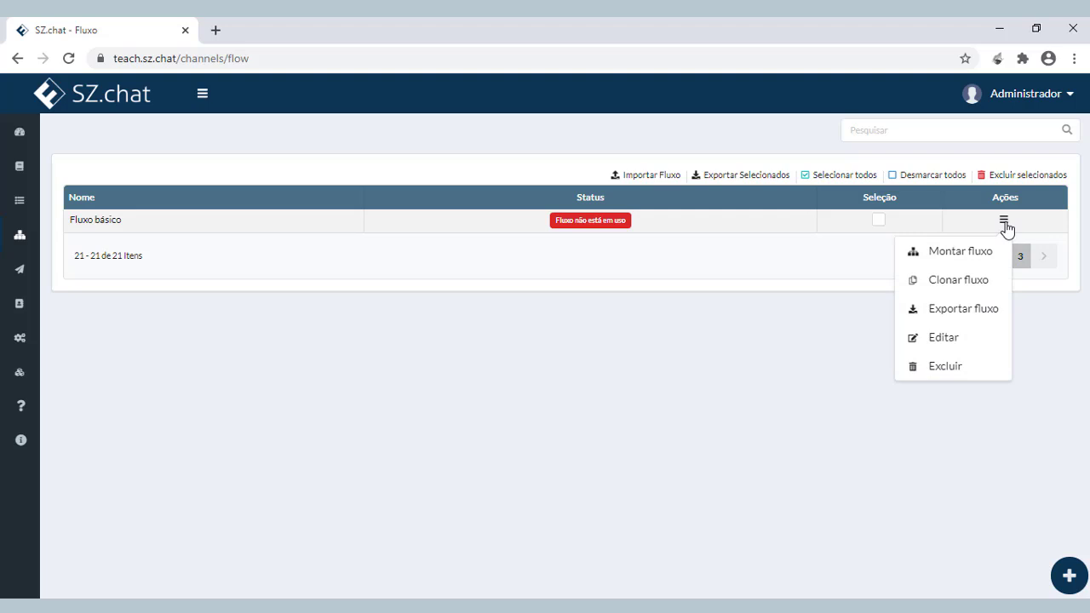
click(978, 257)
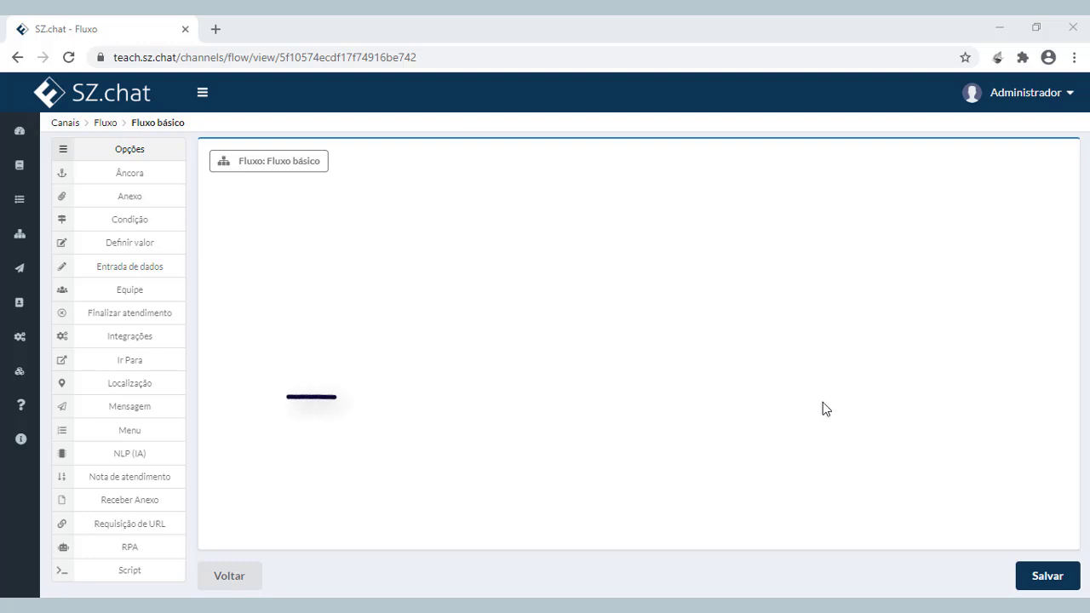
click(175, 407)
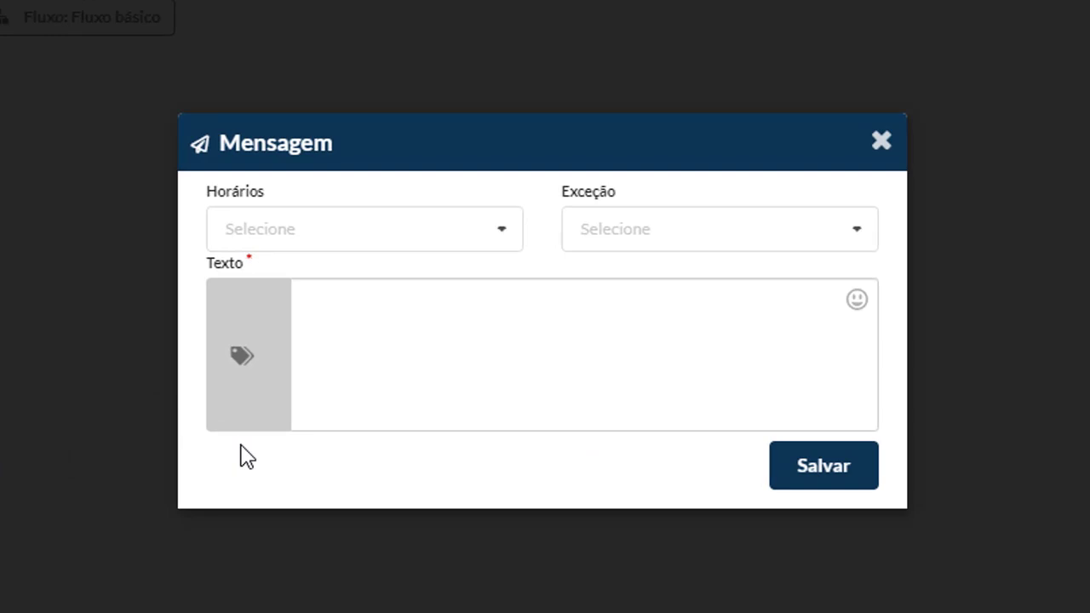
click(311, 236)
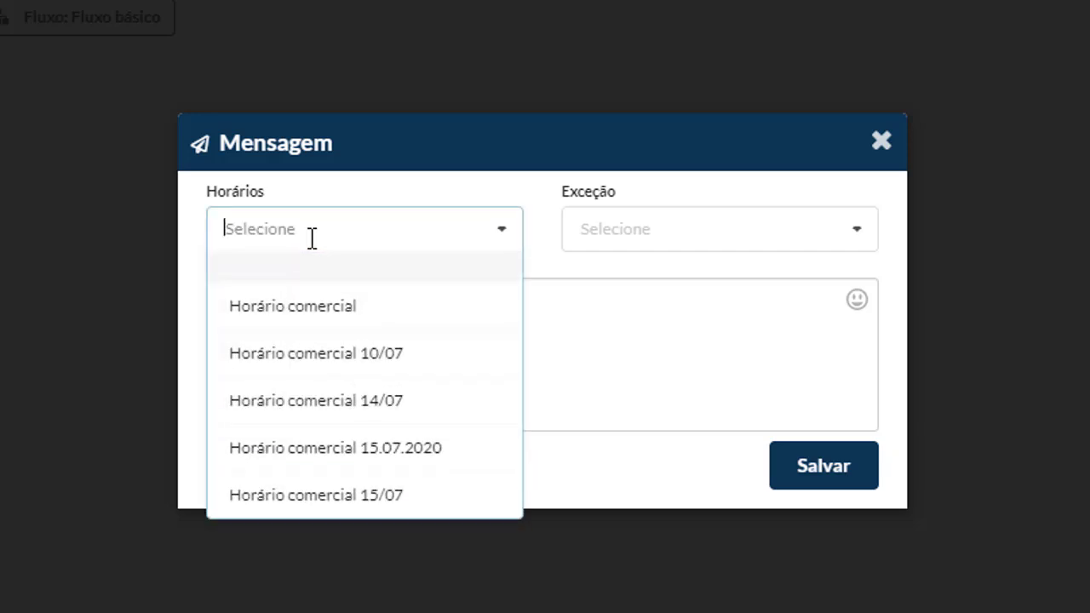
click(307, 308)
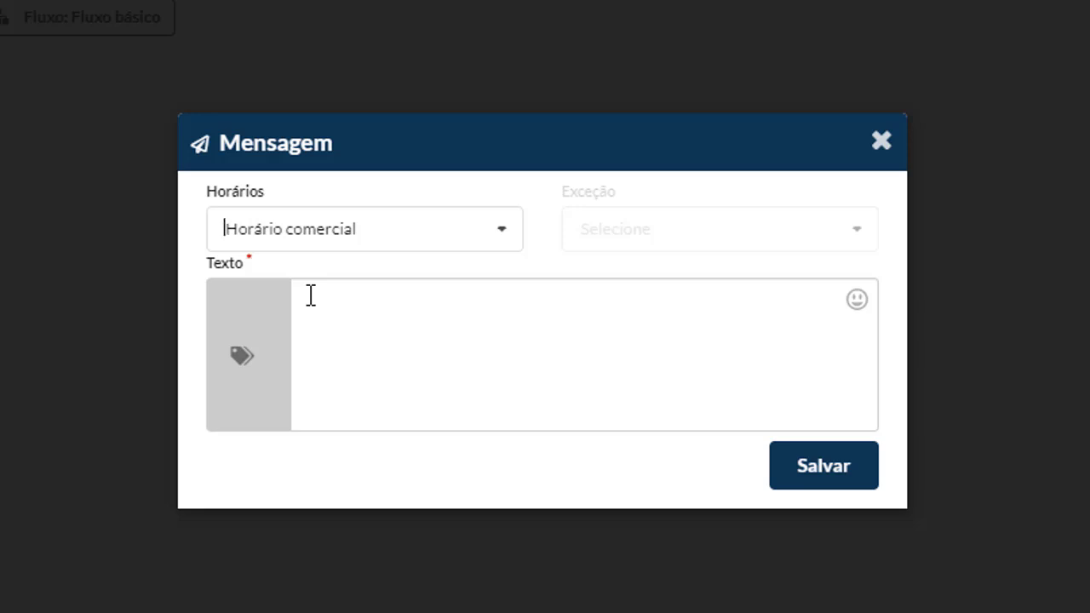
click(311, 296)
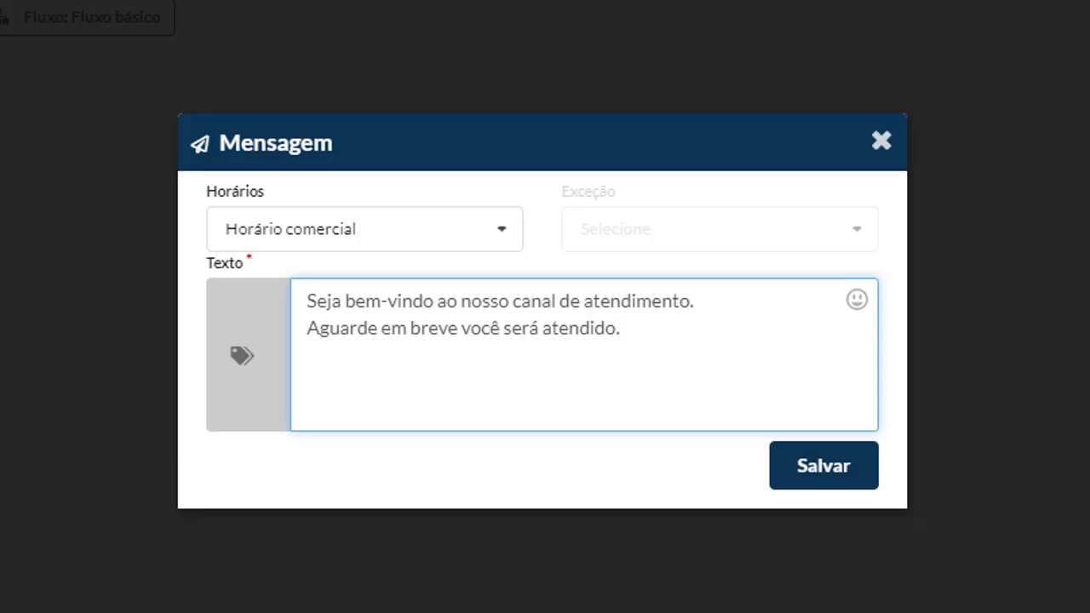
click(826, 479)
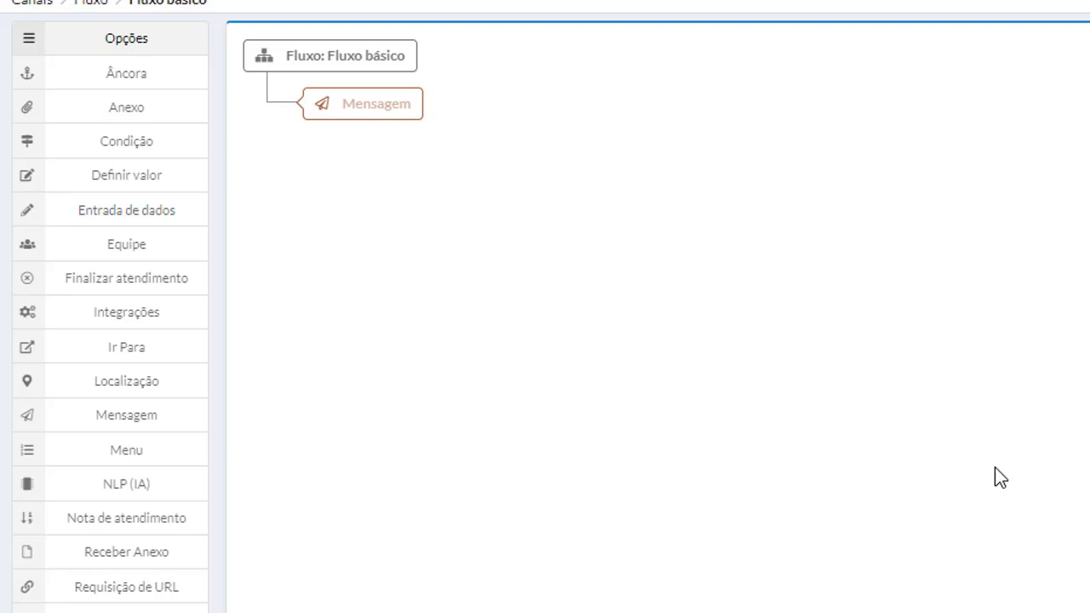
Add an Equipe element for Horário comercial with type Padrão and team Geral, continuing the flow after the service ends.
click(182, 257)
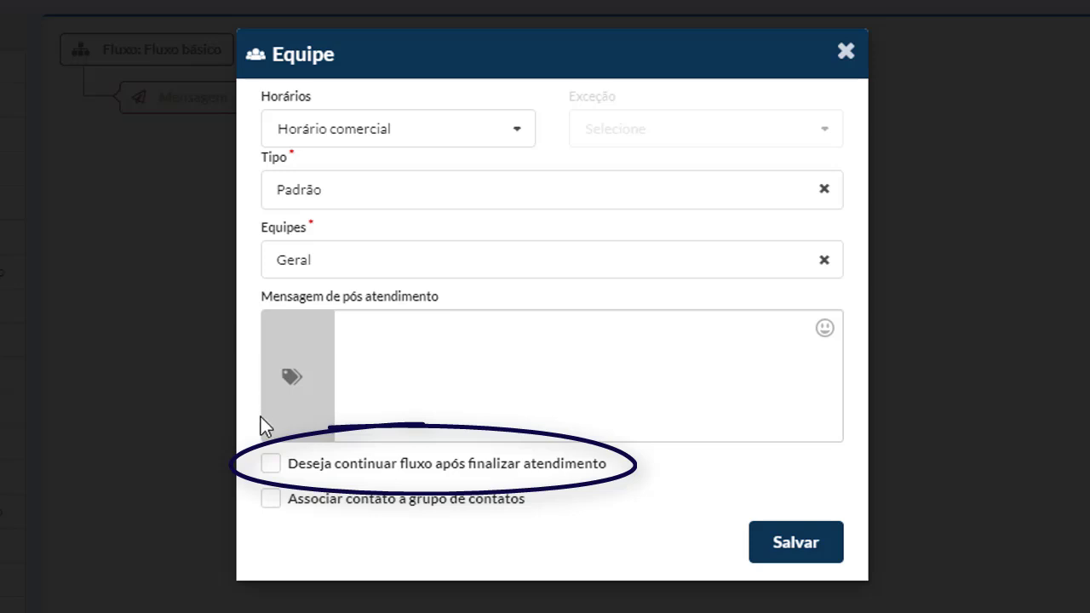
click(270, 463)
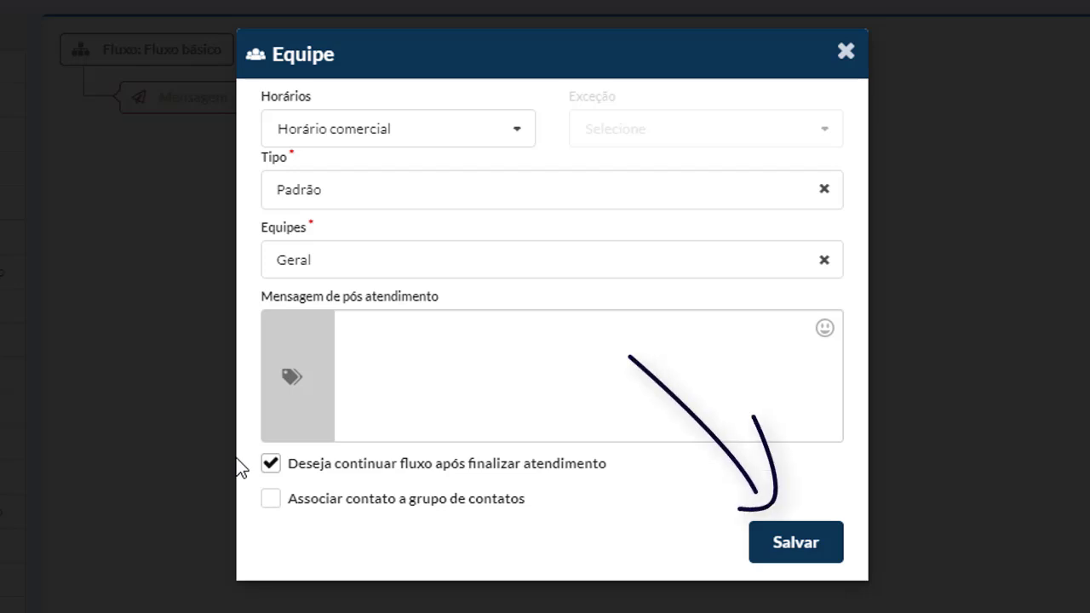
click(762, 542)
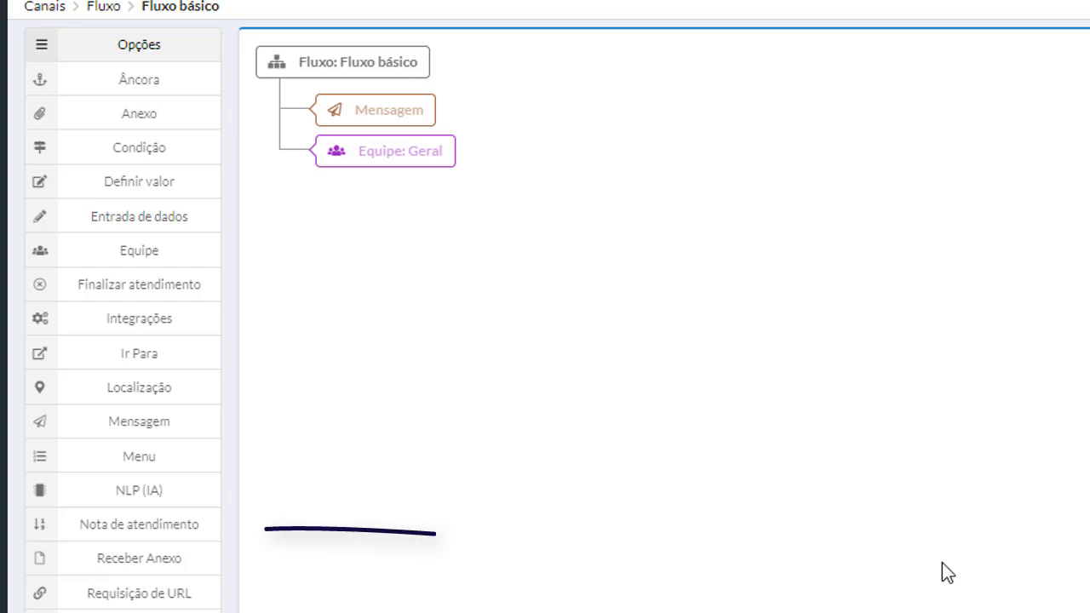
Start a Nota de atendimento element with a limit of 30 minutes and redirection to Início.
click(207, 530)
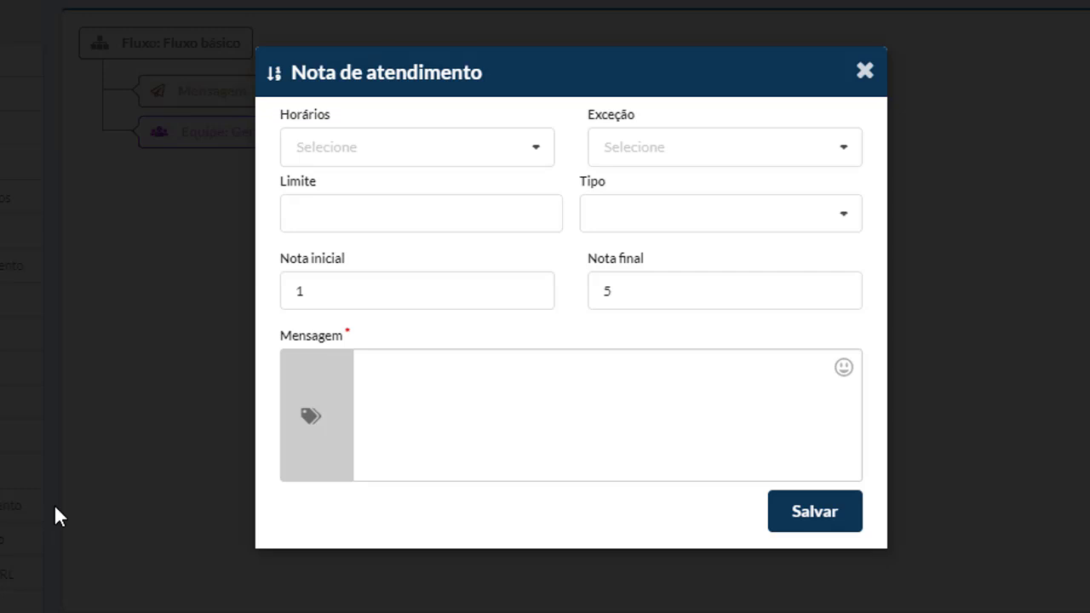
click(311, 223)
text(30)
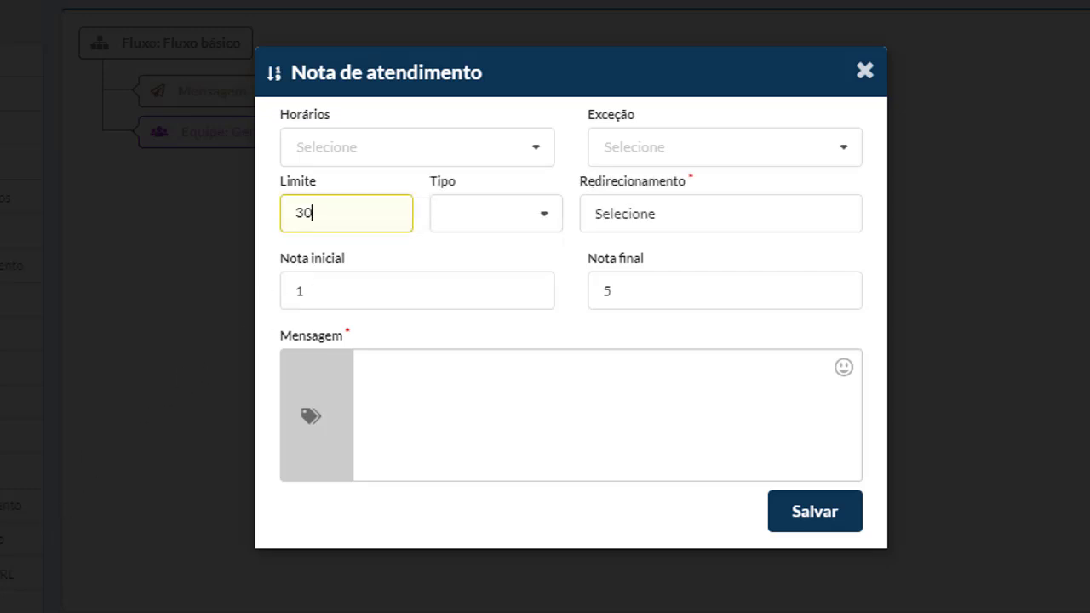
click(219, 247)
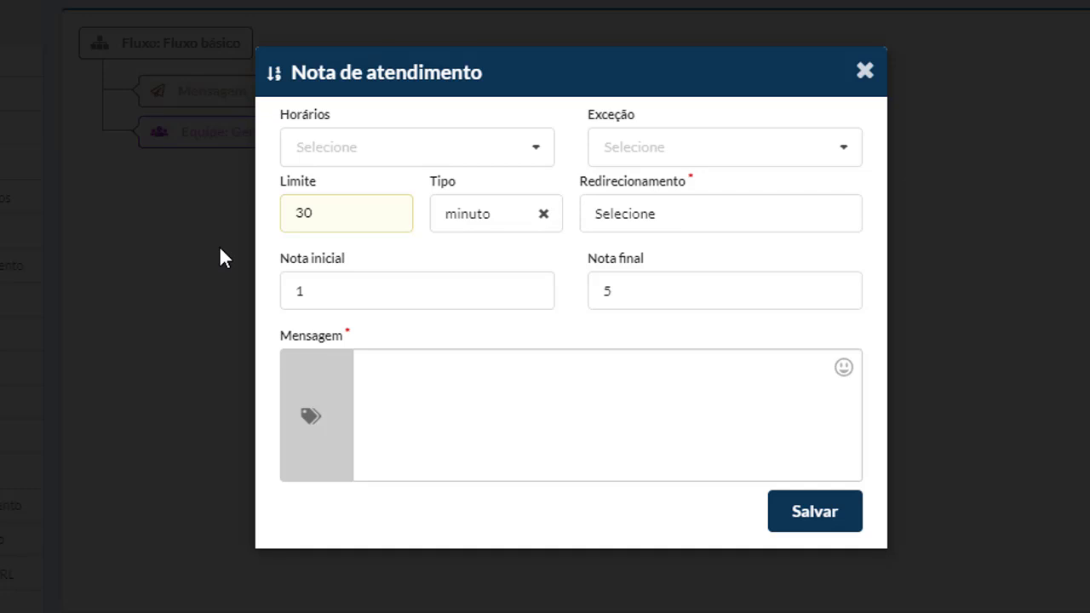
click(603, 228)
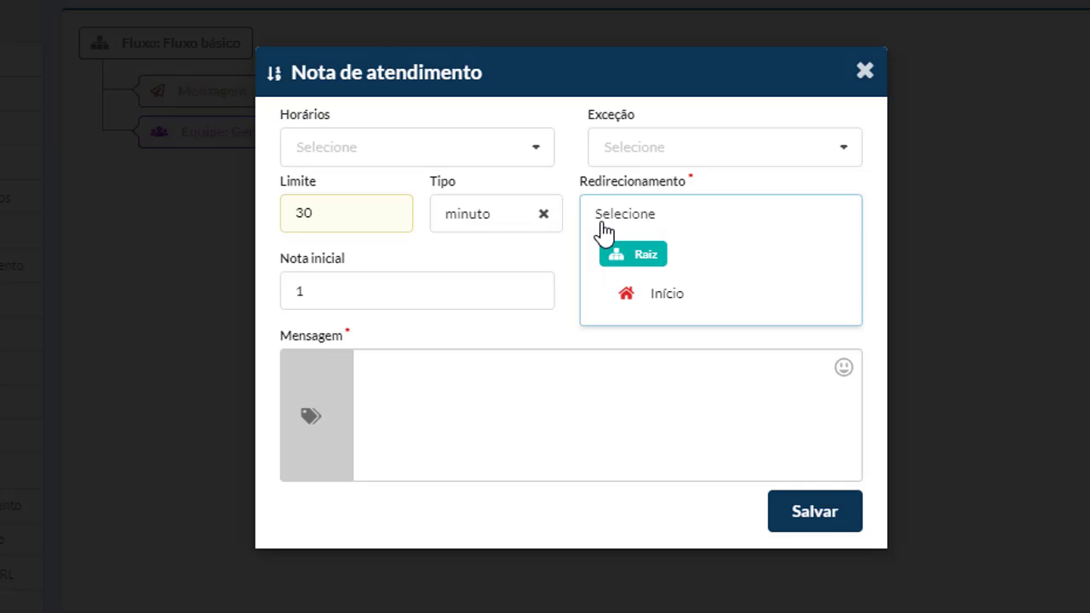
click(608, 294)
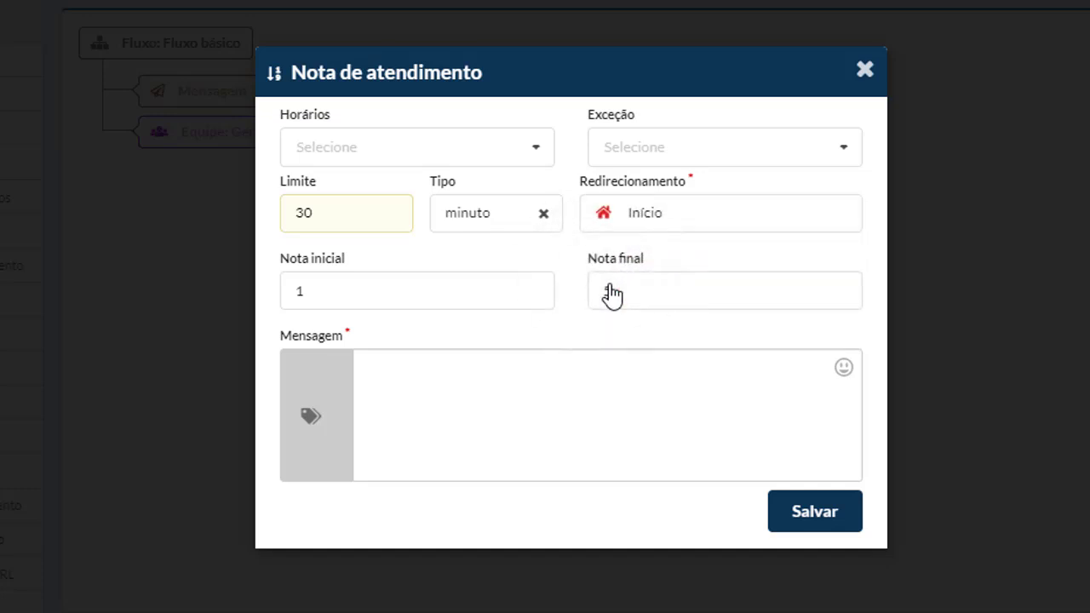
Set the final grade to 5, enter the message "Avalie o nosso atendimento de 1 a 5." and save the rating element.
click(611, 293)
text(5)
click(582, 378)
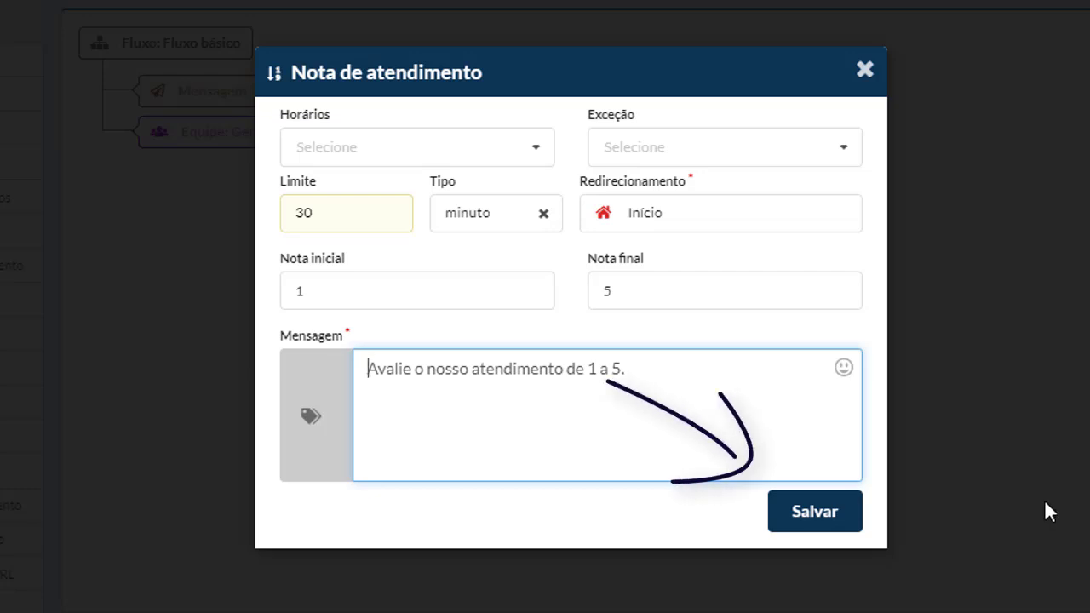
click(830, 528)
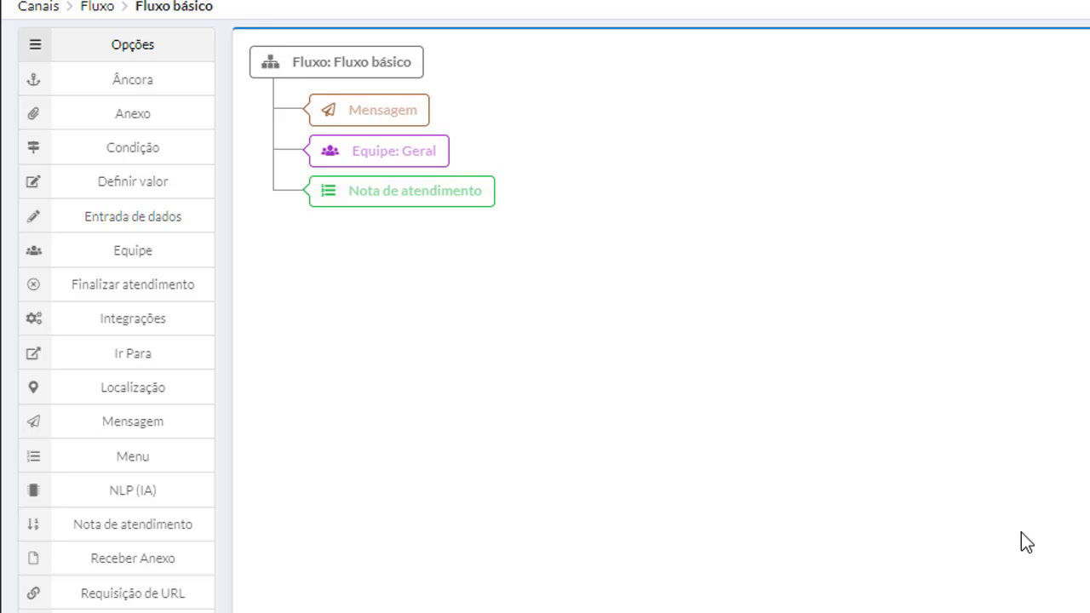
Add a Finalizar atendimento element to the flow and check the redirection options of the Nota de atendimento.
click(192, 299)
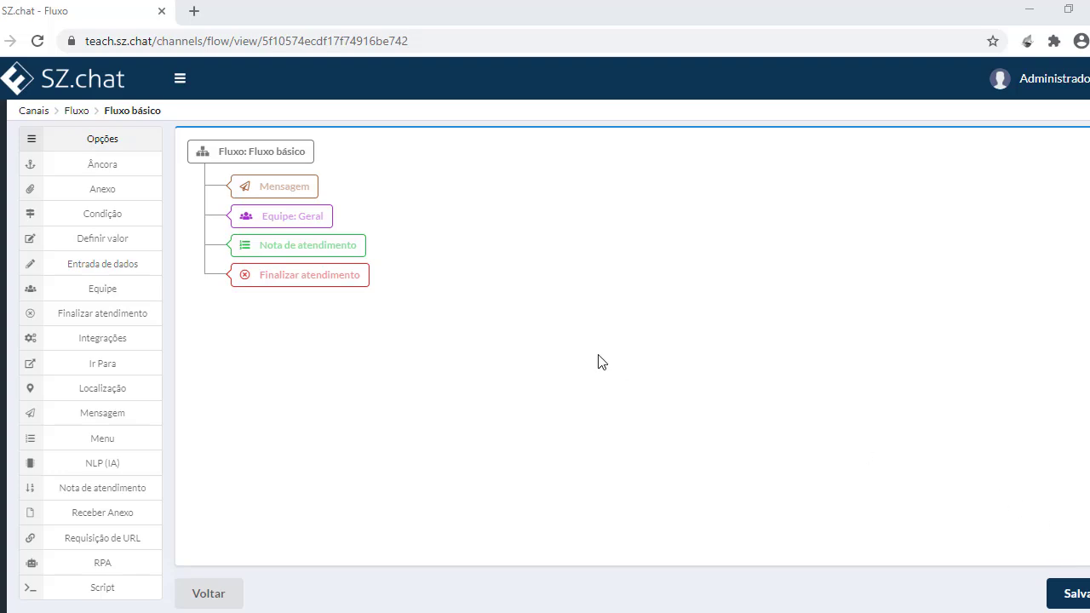
click(303, 253)
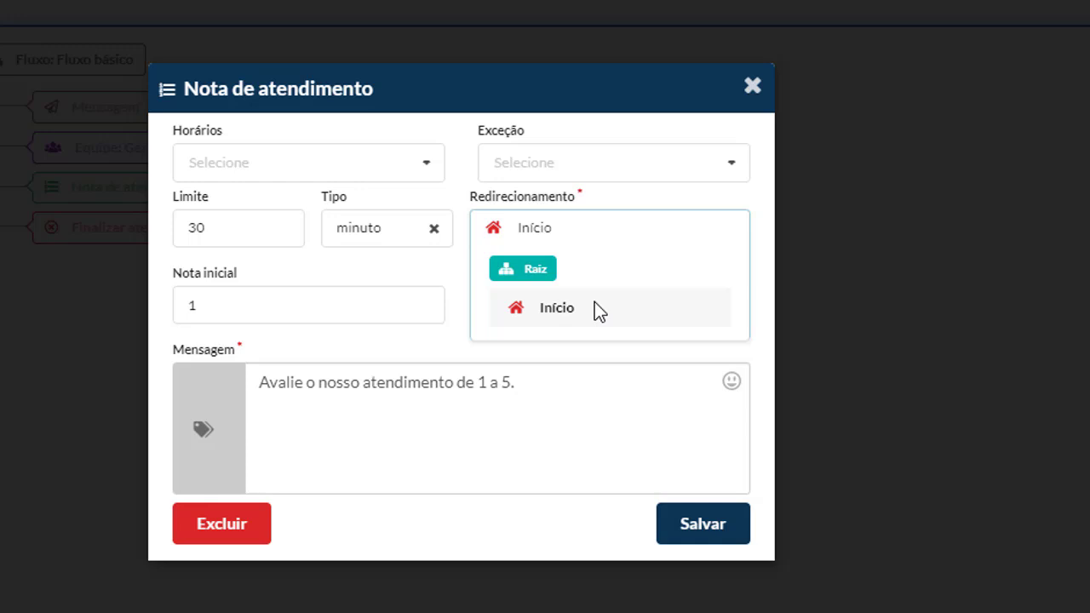
click(750, 87)
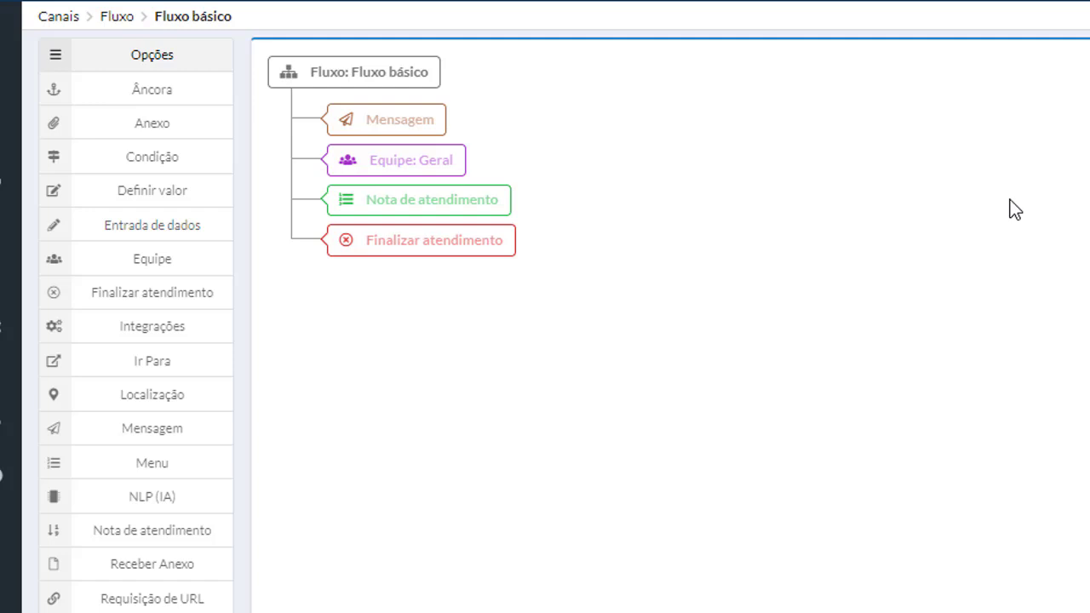
Add an anchor named "finalização" and place it directly above the Finalizar atendimento element.
click(166, 94)
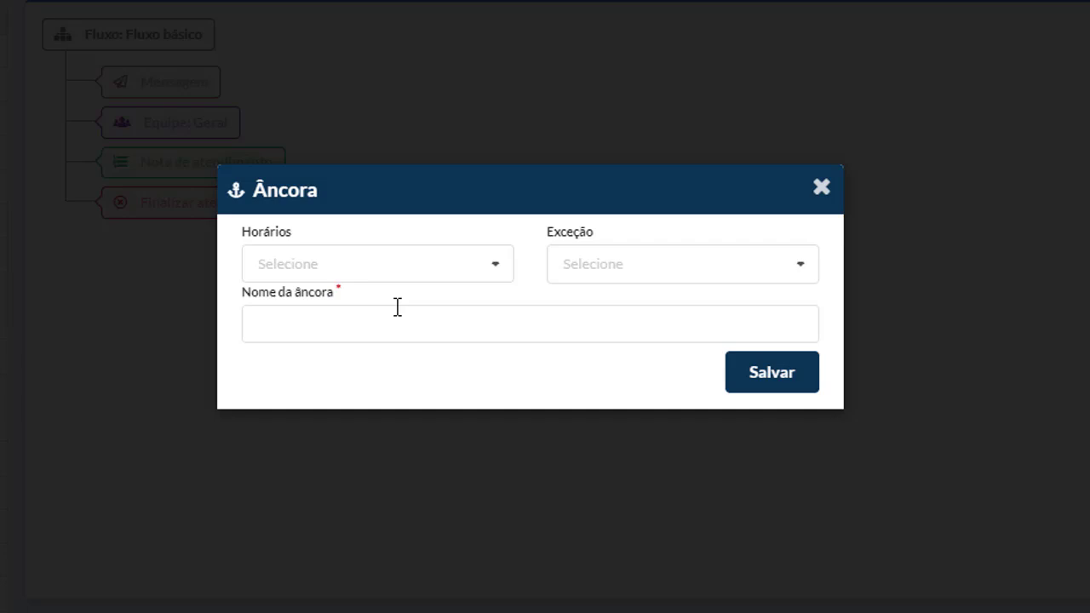
click(397, 309)
text(finalização)
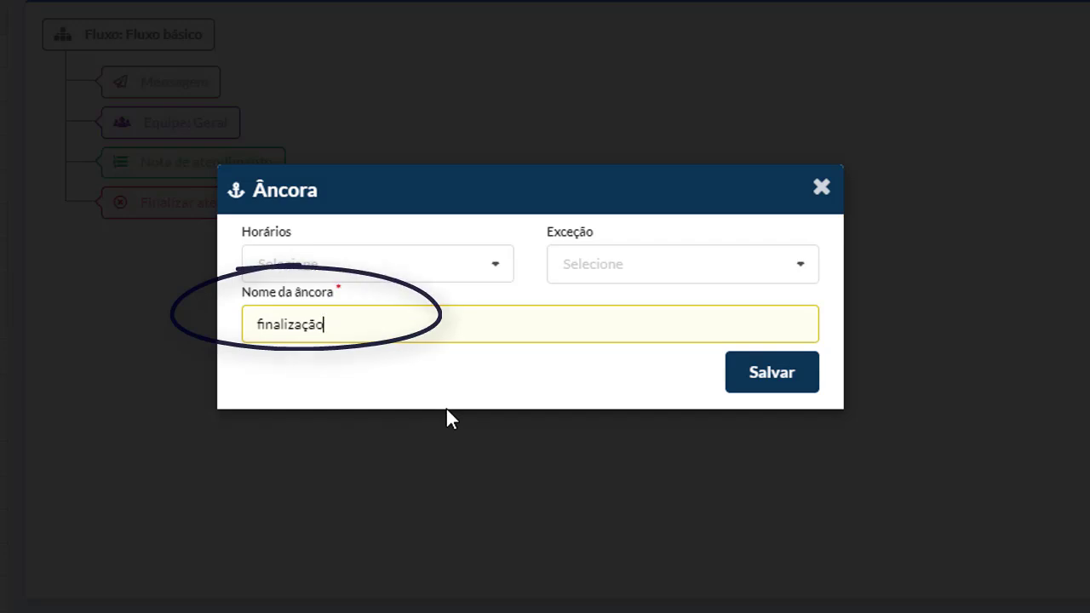
click(771, 381)
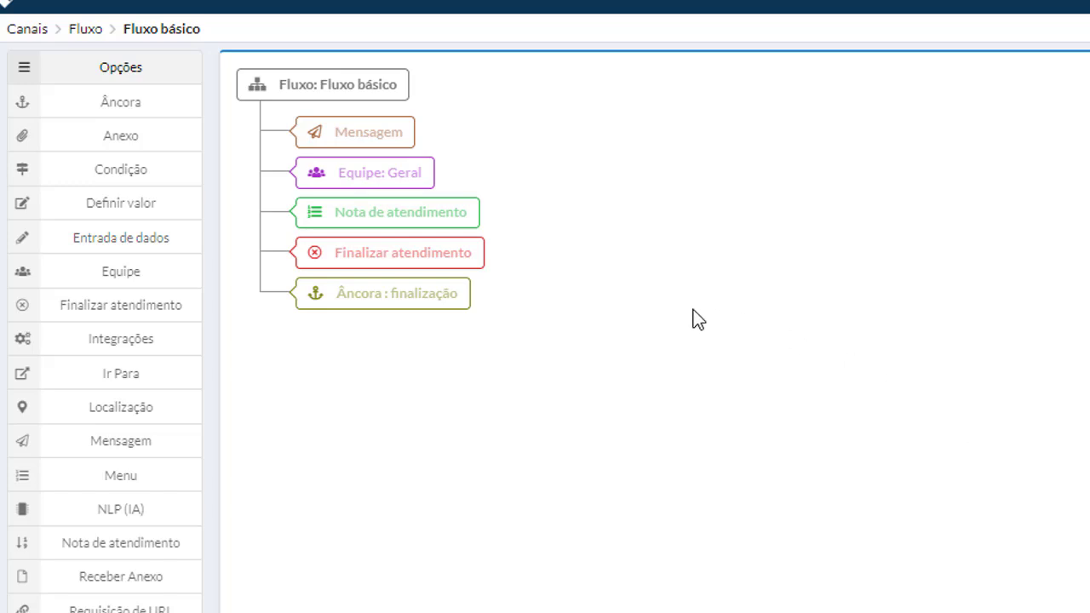
drag(444, 303, 448, 258)
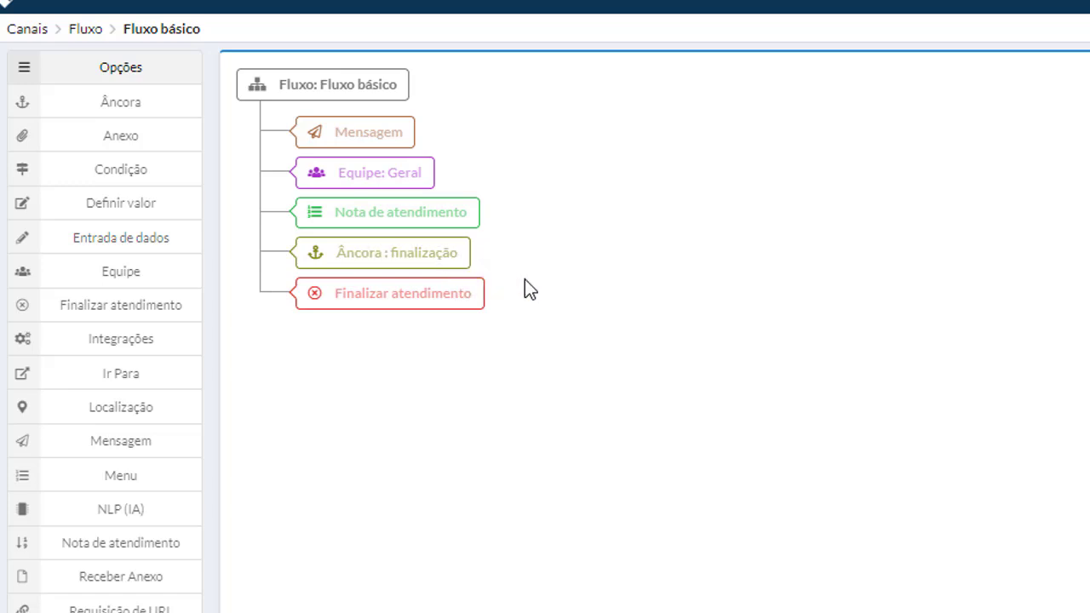
Change the Nota de atendimento redirection to the finalização anchor and save the element.
click(467, 217)
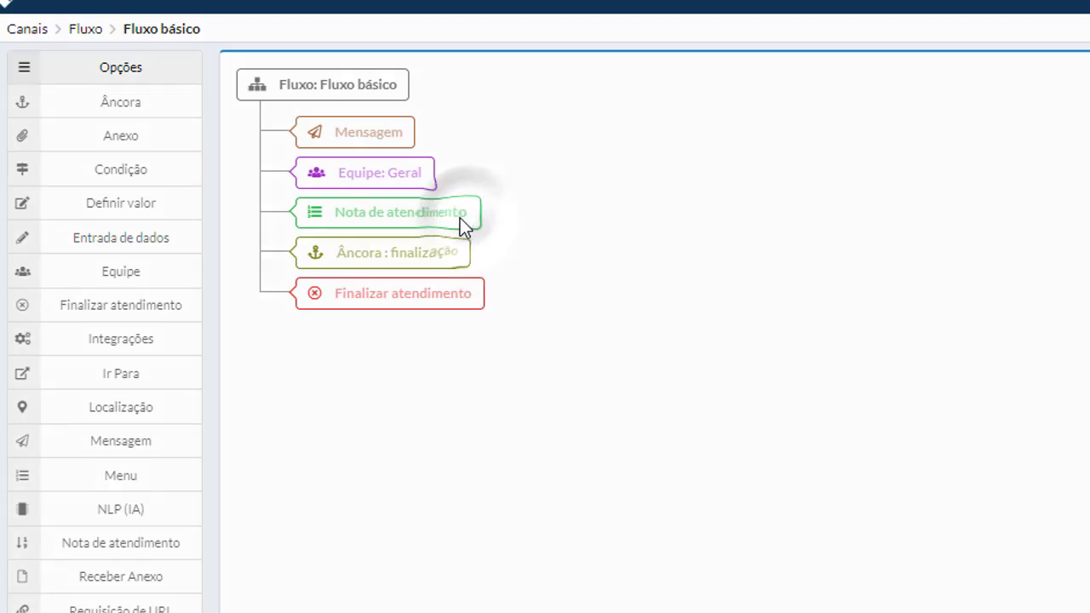
click(619, 241)
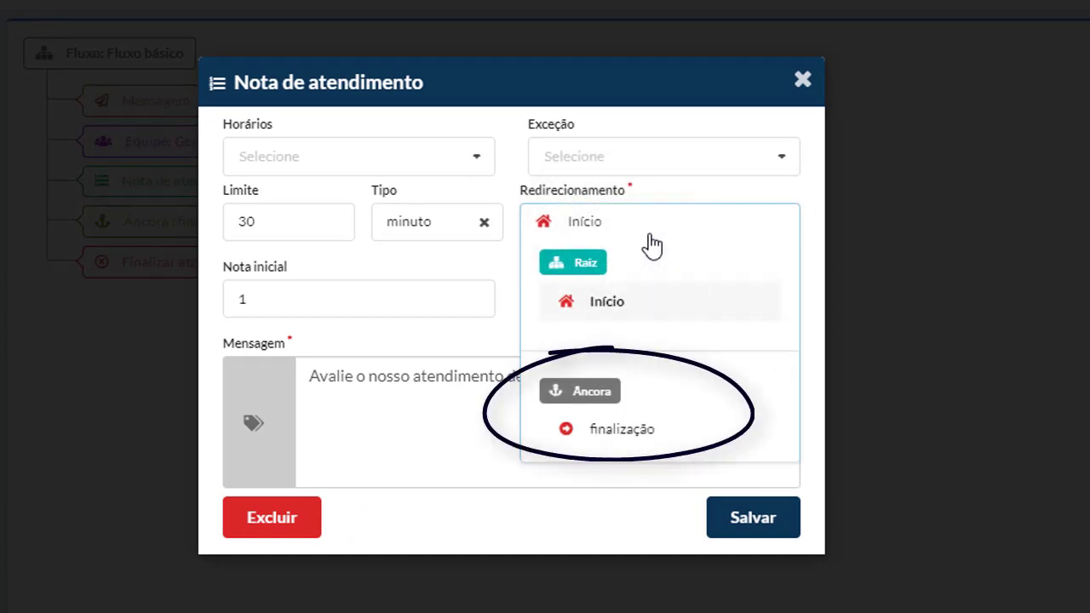
click(628, 428)
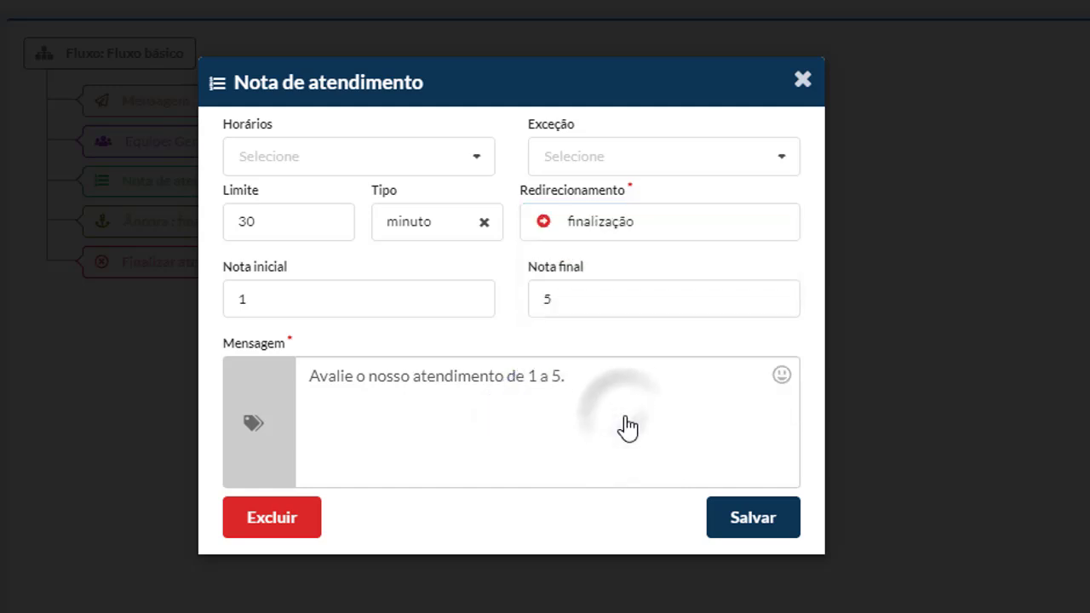
click(743, 516)
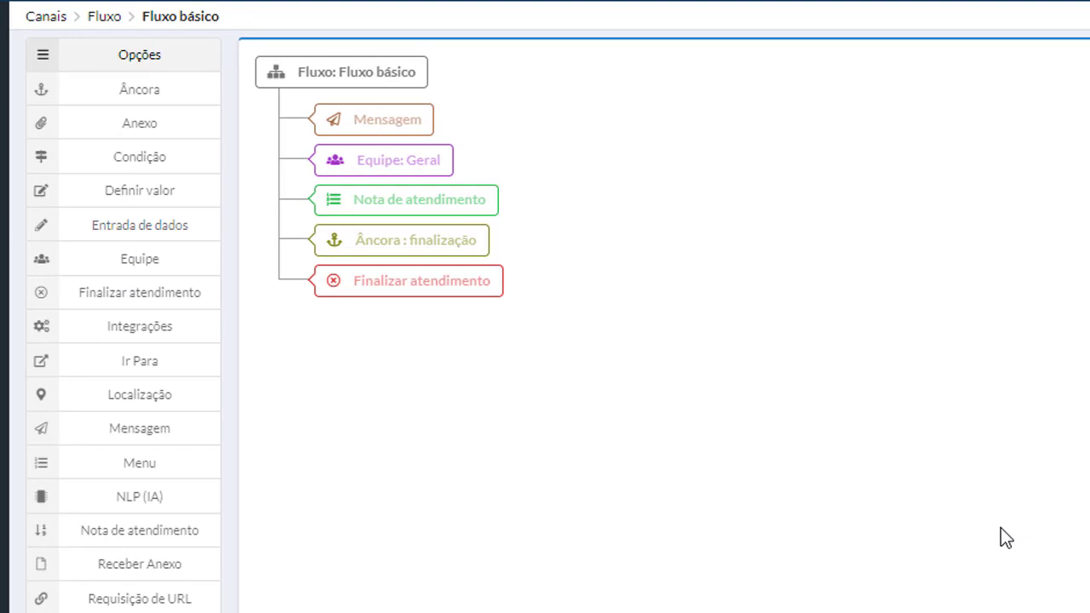